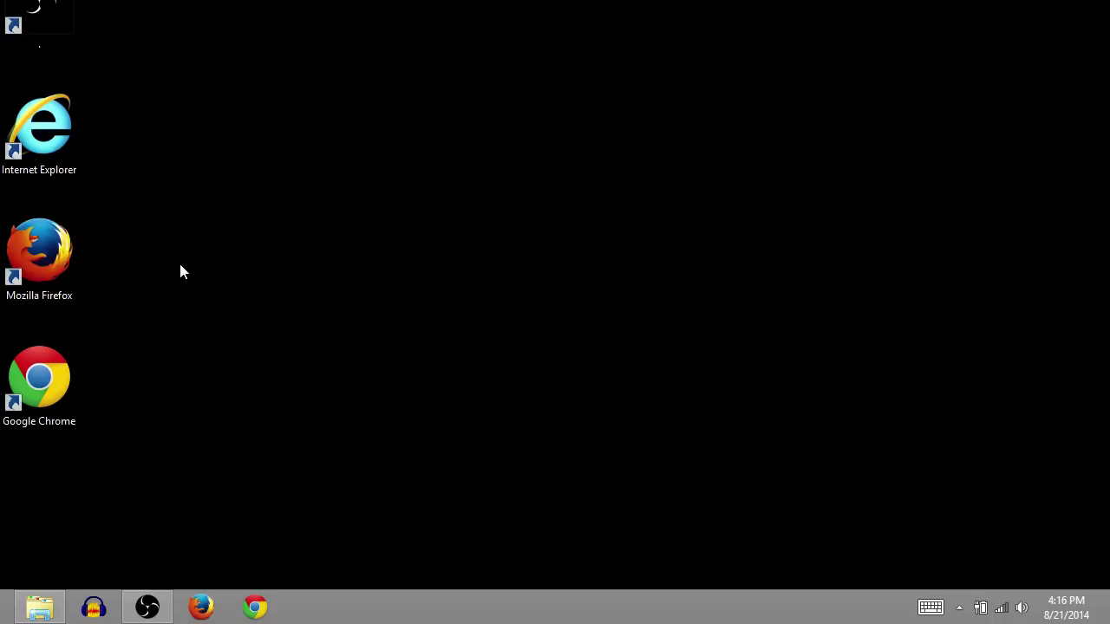
Launch Firefox and run a Google search for 'download lmms'
left_click(32, 299)
double_click(32, 299)
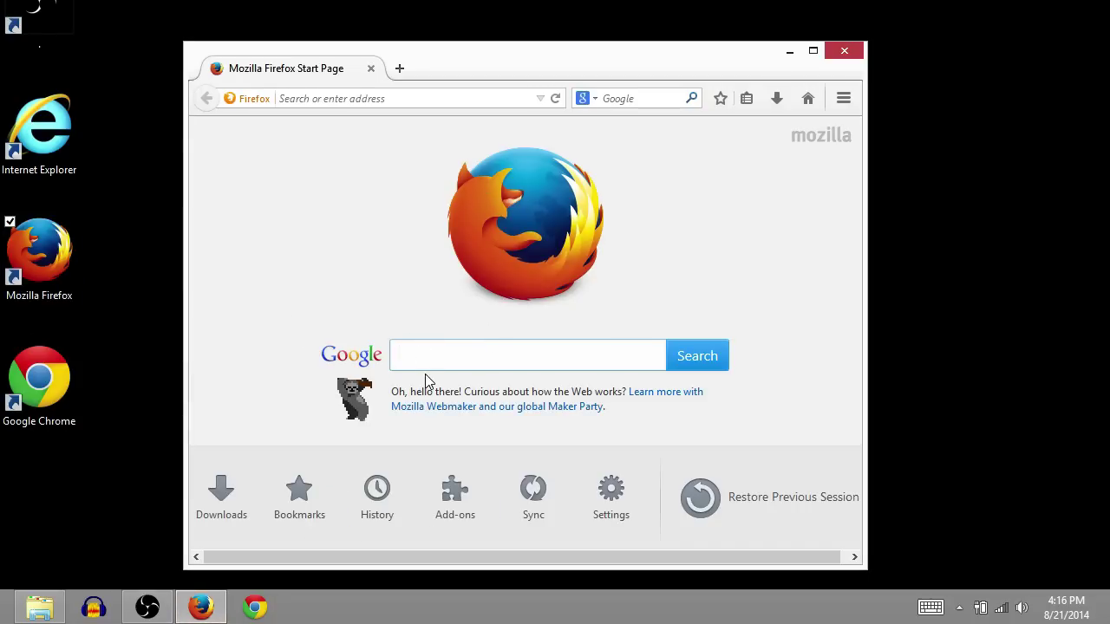
left_click(427, 357)
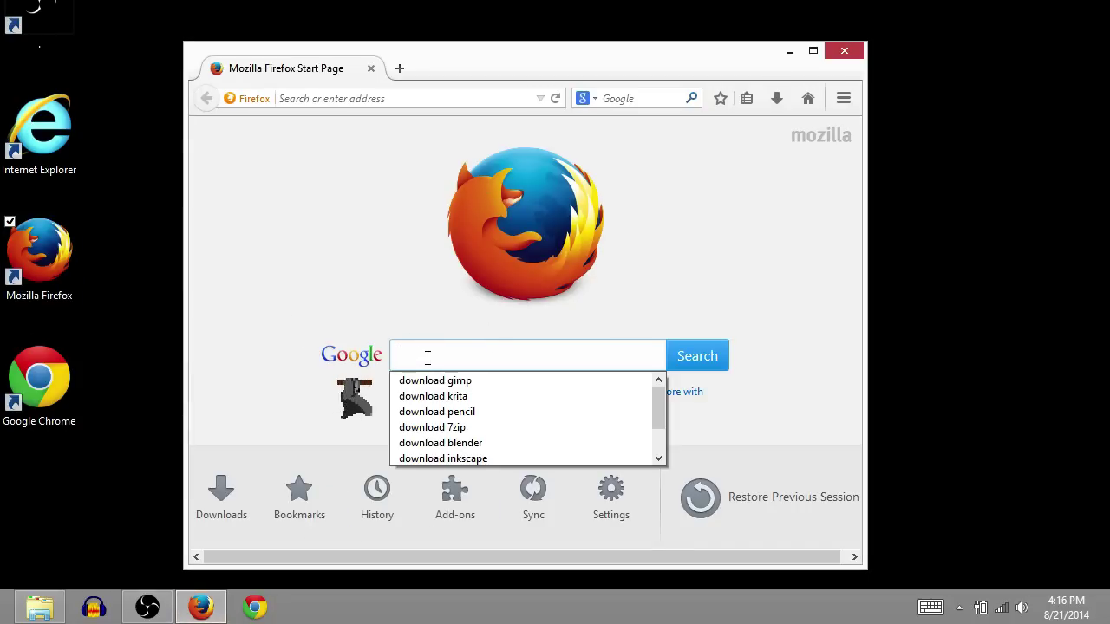
type("download ")
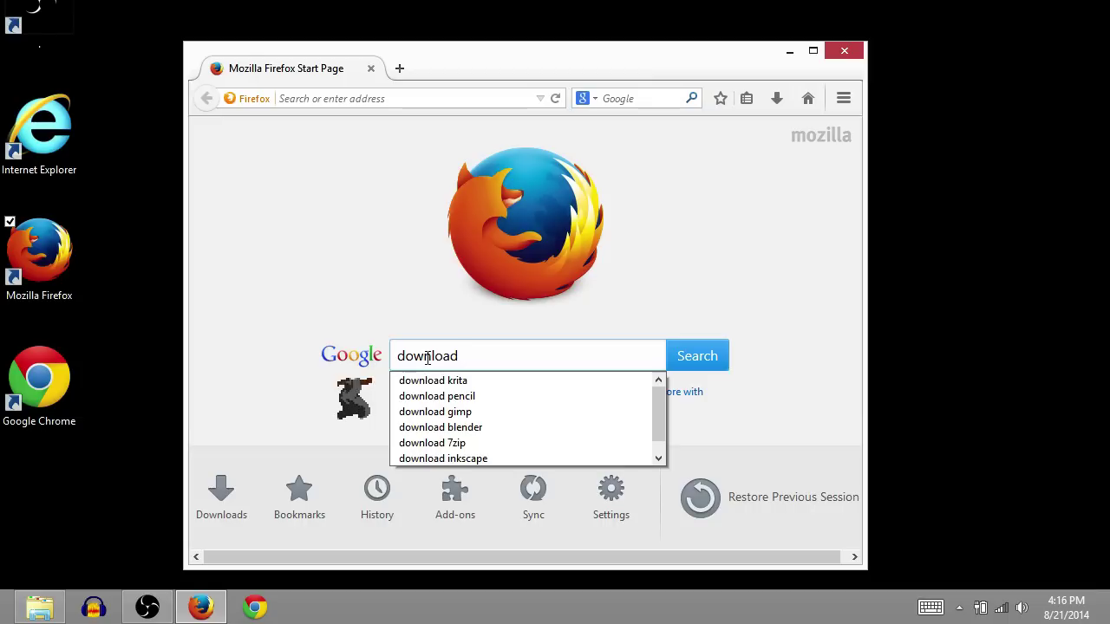
type("lmms")
key("Return")
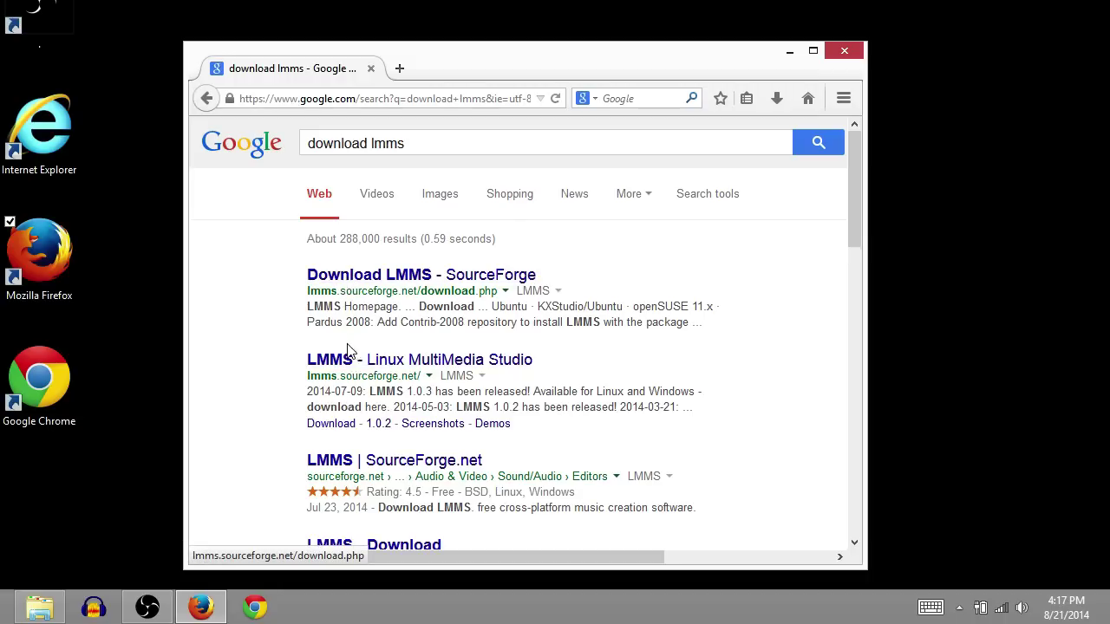
Save the 64-bit lmms-1.0.3-win64.exe installer from SourceForge and check its download progress
left_click(353, 273)
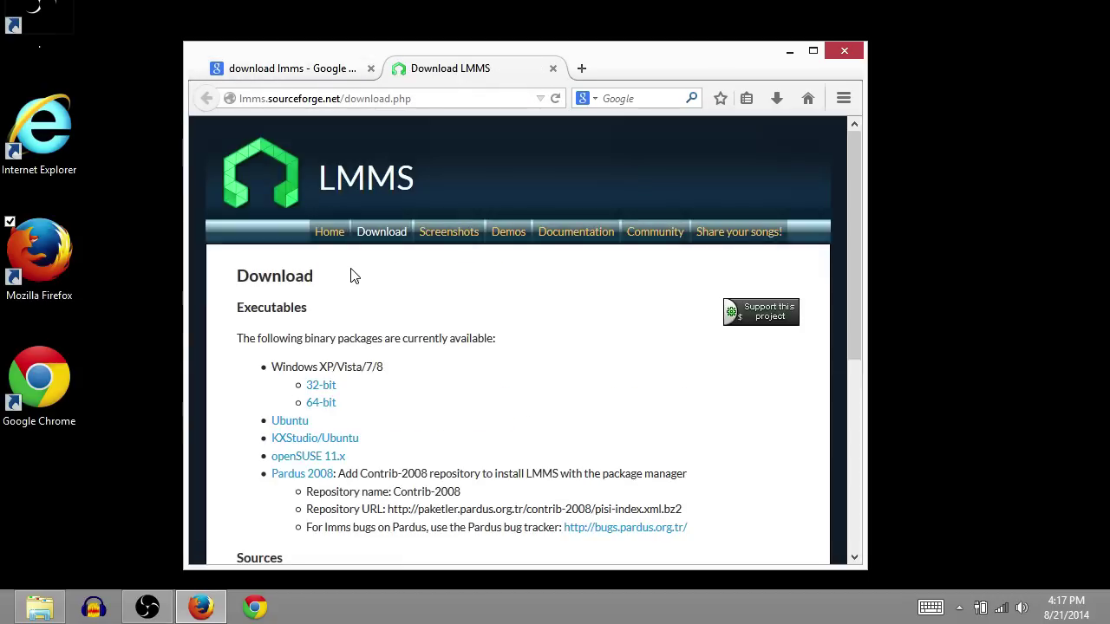
scroll(360, 280, "down", 2)
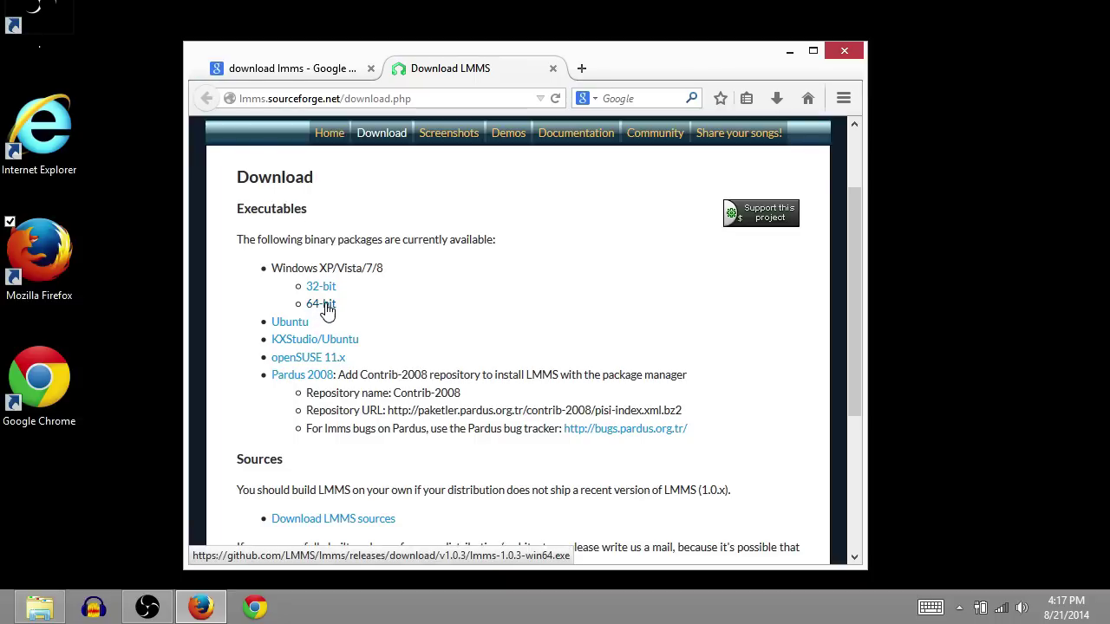
left_click(323, 305)
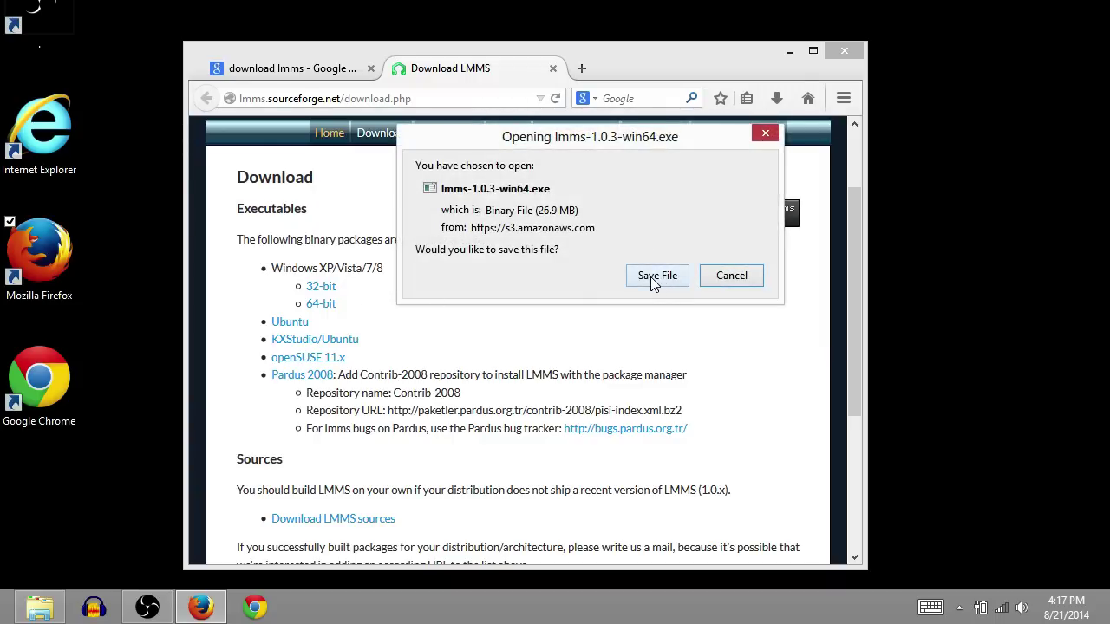
left_click(654, 277)
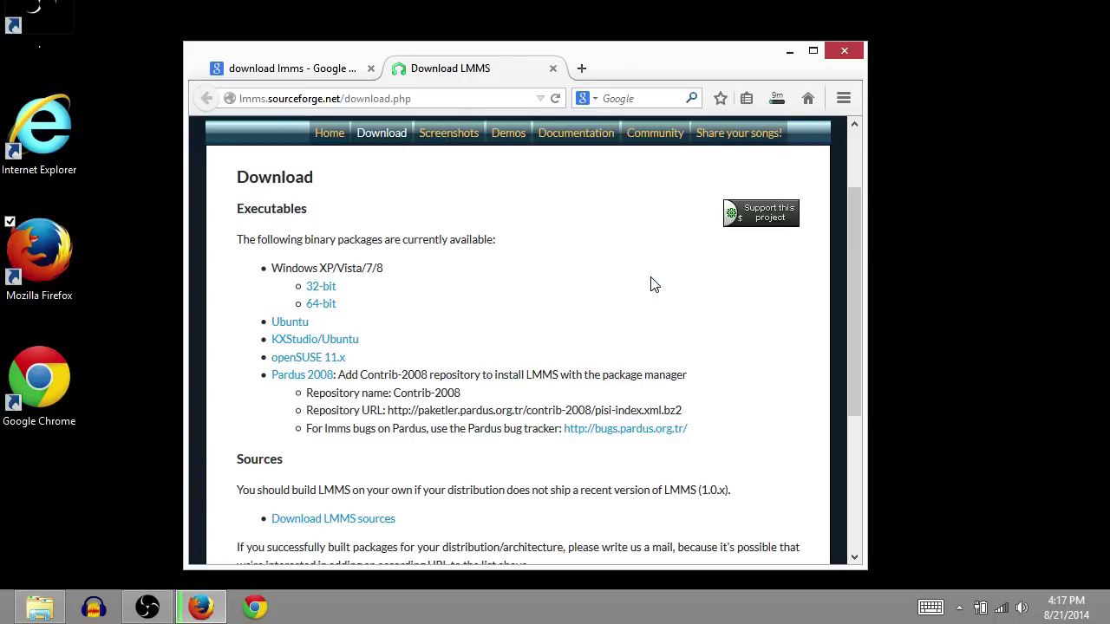
left_click(776, 102)
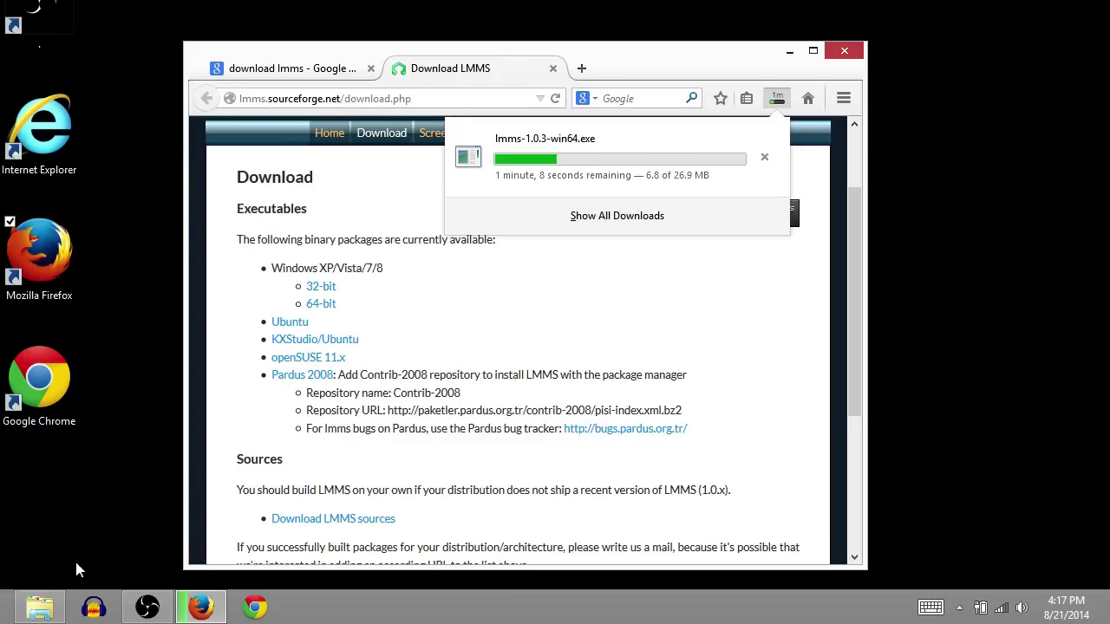
View the partially downloaded LMMS installer in the Downloads folder, then minimize File Explorer
left_click(39, 607)
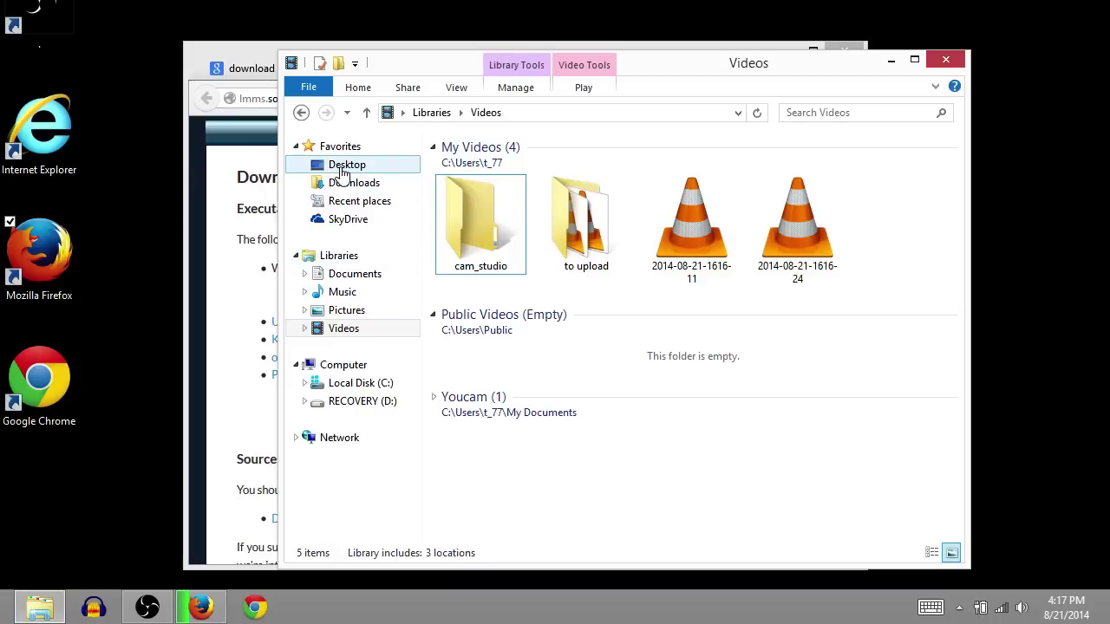
left_click(347, 183)
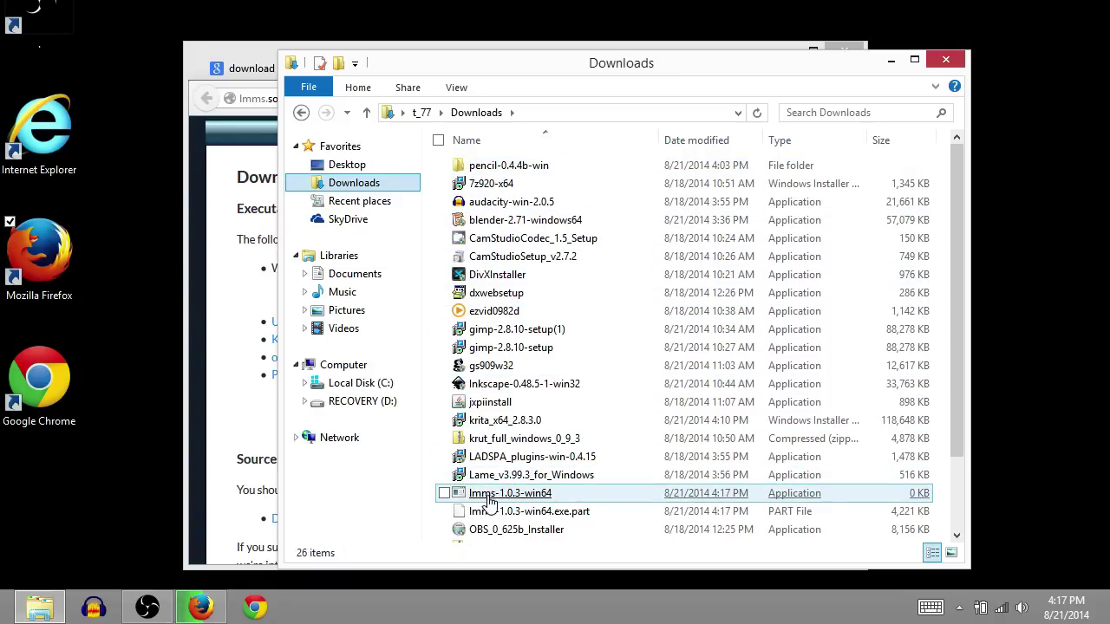
mouse_move(510, 492)
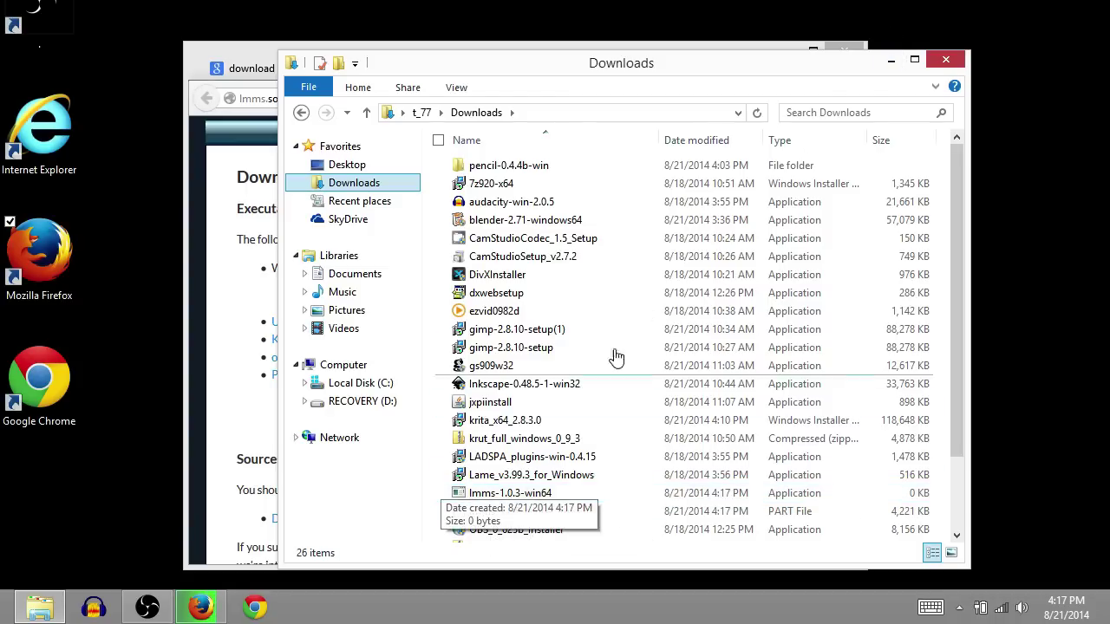
left_click(889, 69)
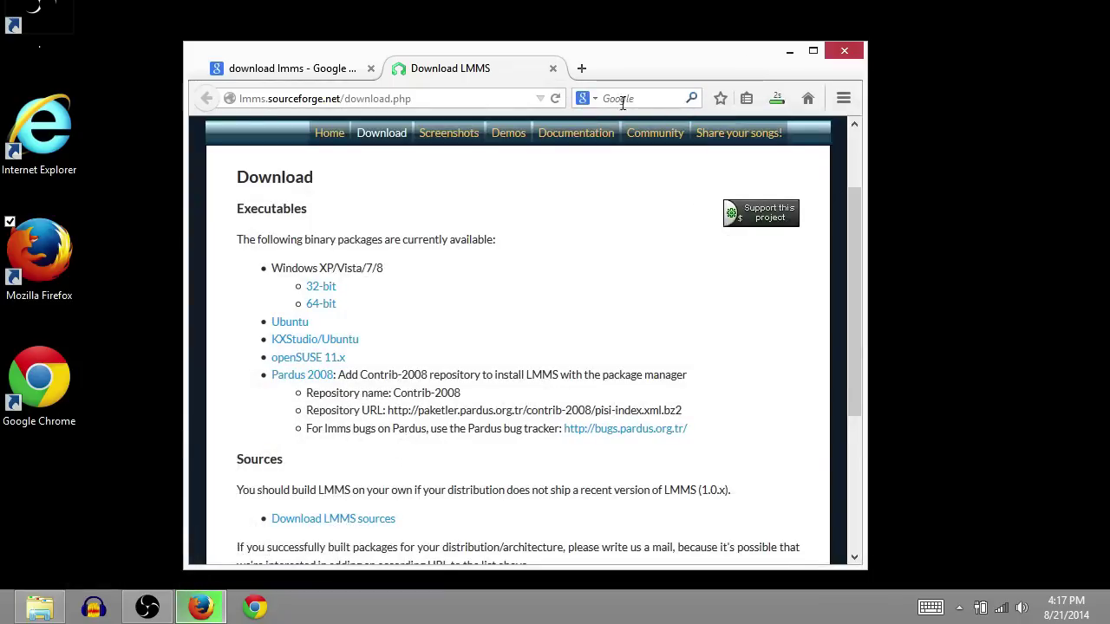
Install LMMS 1.0.3 with the default C:\Program Files\LMMS folder and LMMS 1.0.3 shortcuts folder
left_click(777, 98)
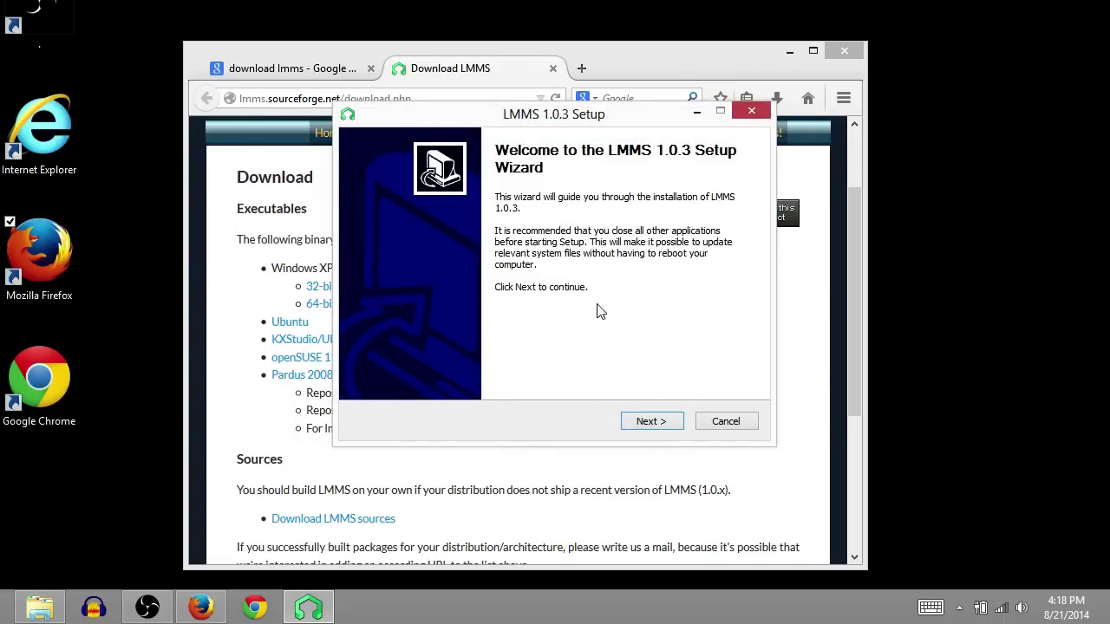
left_click(653, 426)
left_click(653, 427)
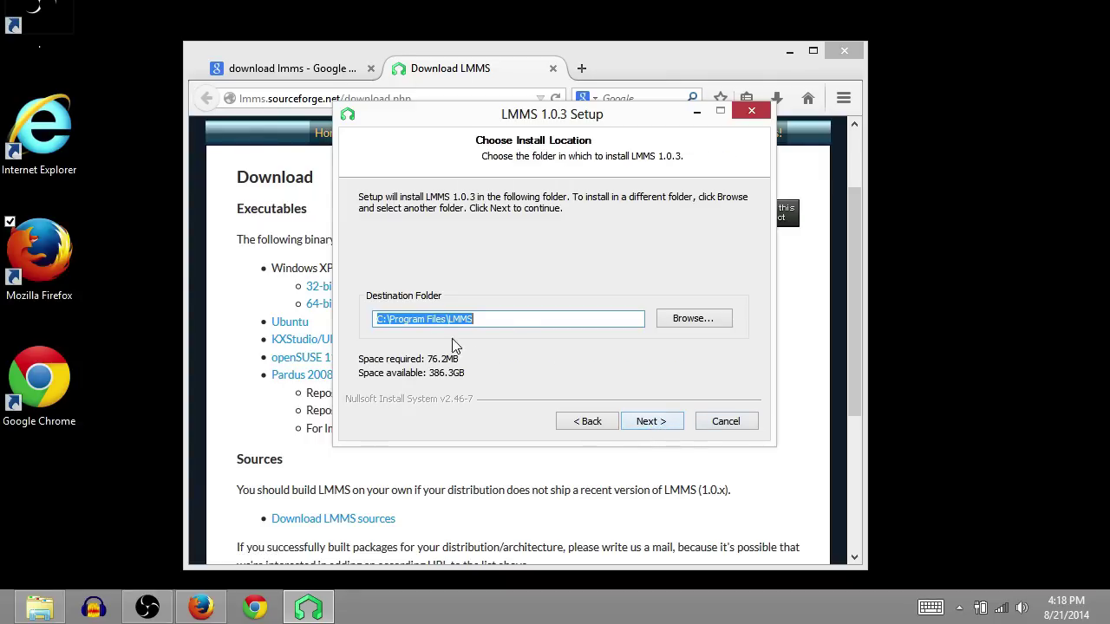
left_click(648, 424)
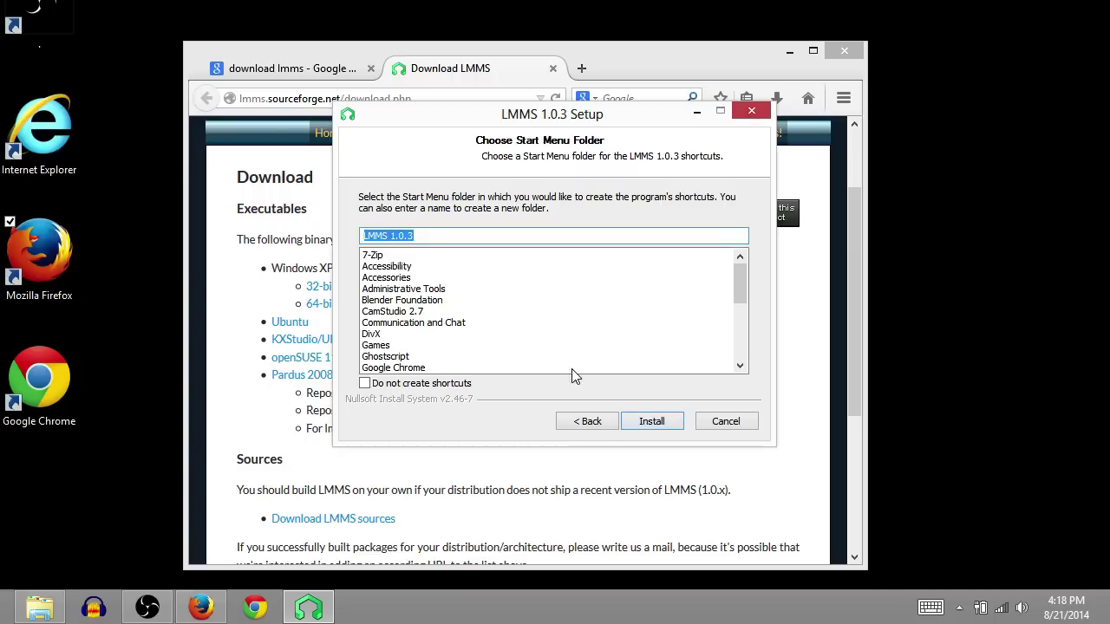
left_click(652, 422)
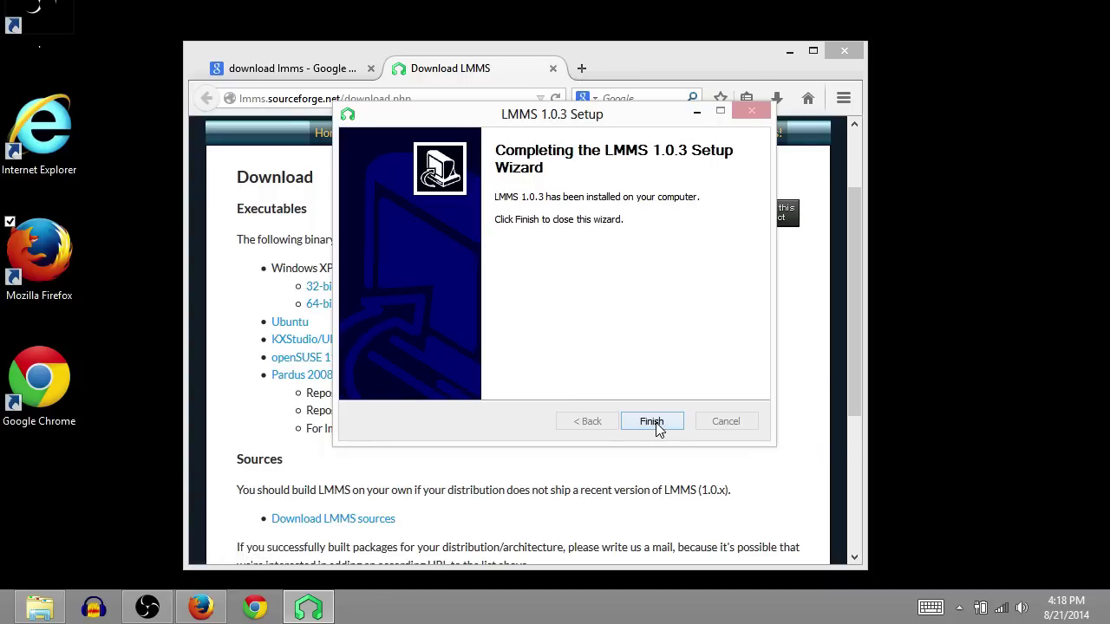
left_click(642, 423)
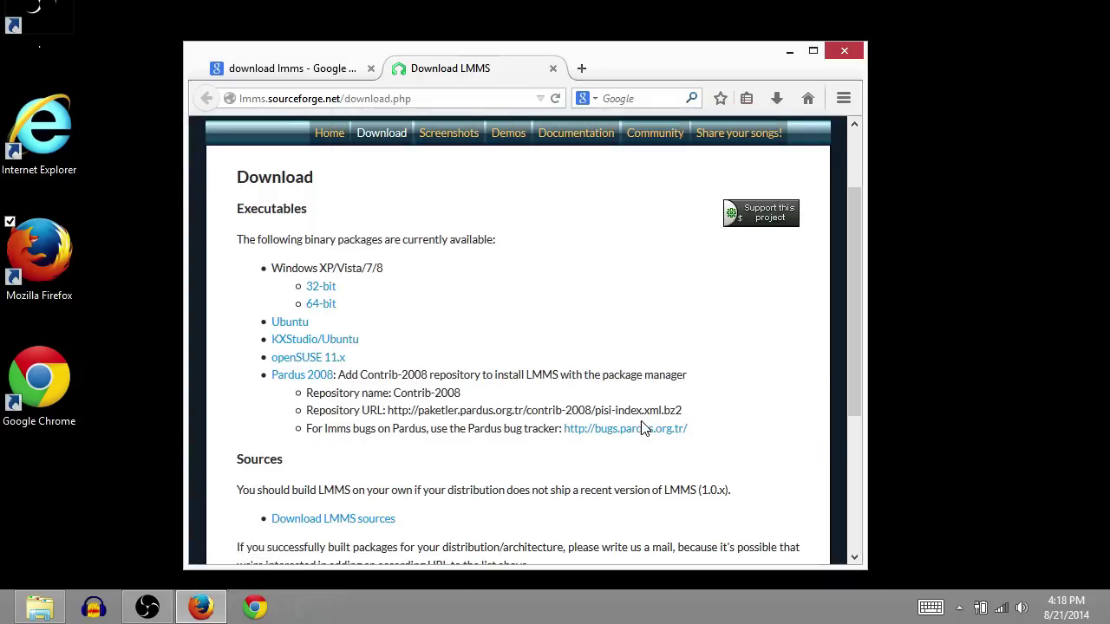
Minimize Firefox and scroll the Start screen to the desktop apps group listing LMMS
left_click(788, 53)
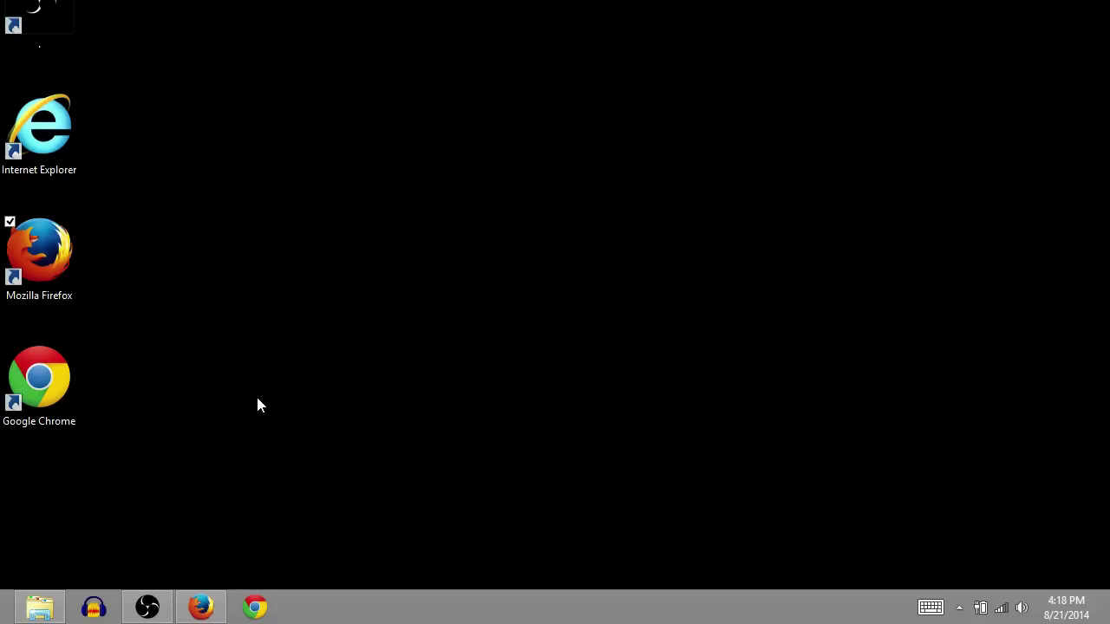
key("super")
scroll(518, 205, "down", 3)
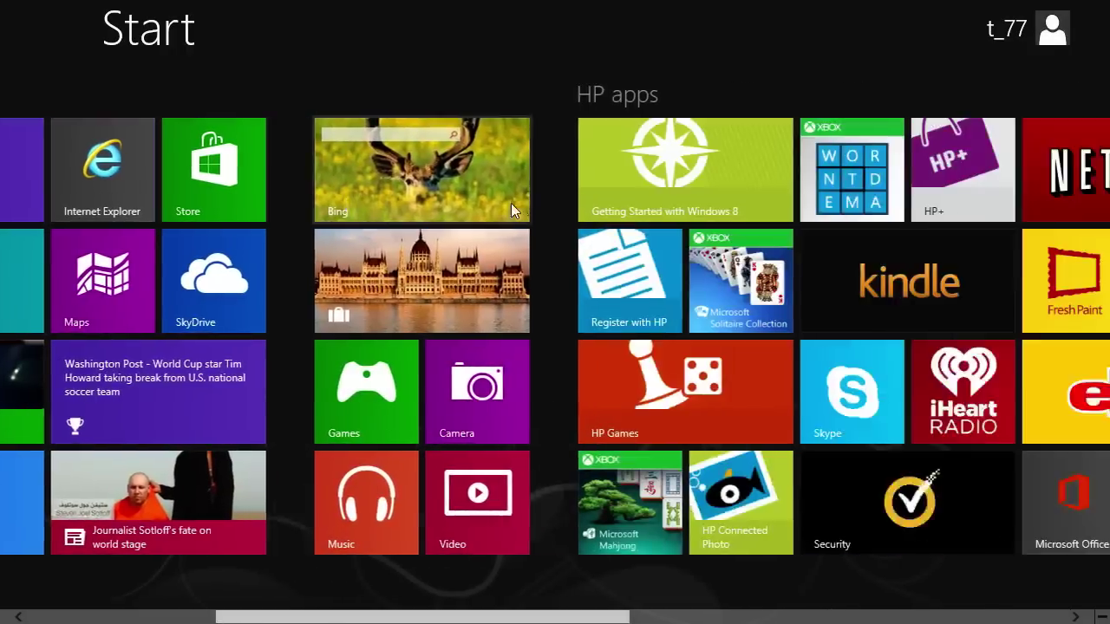
scroll(564, 225, "down", 5)
scroll(659, 260, "down", 2)
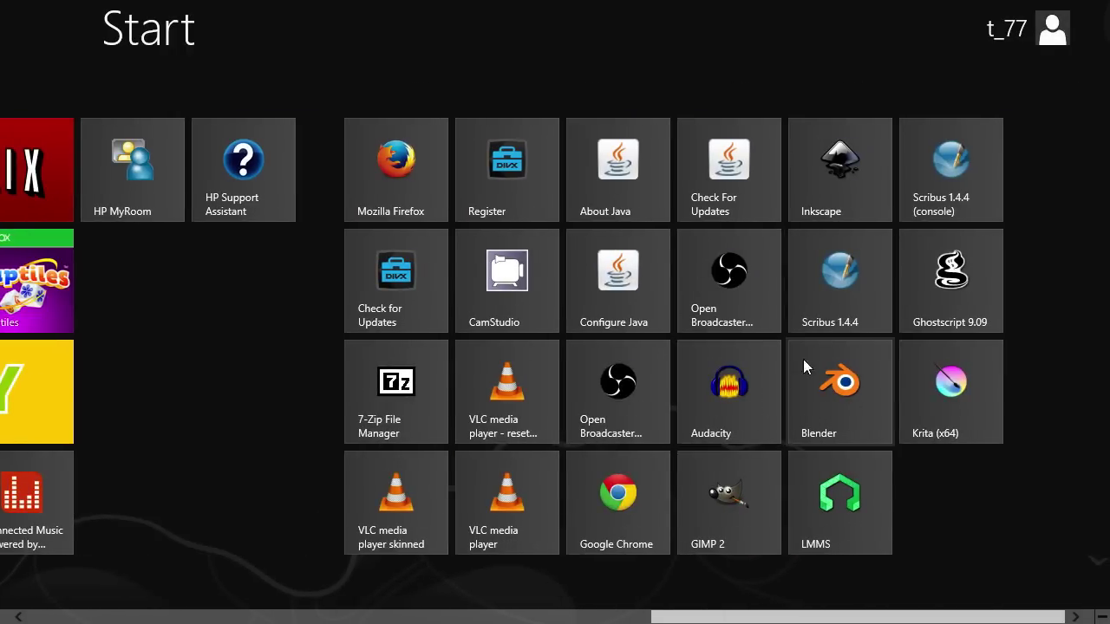
Launch LMMS, create its working directory, and accept the default first-run settings
left_click(837, 512)
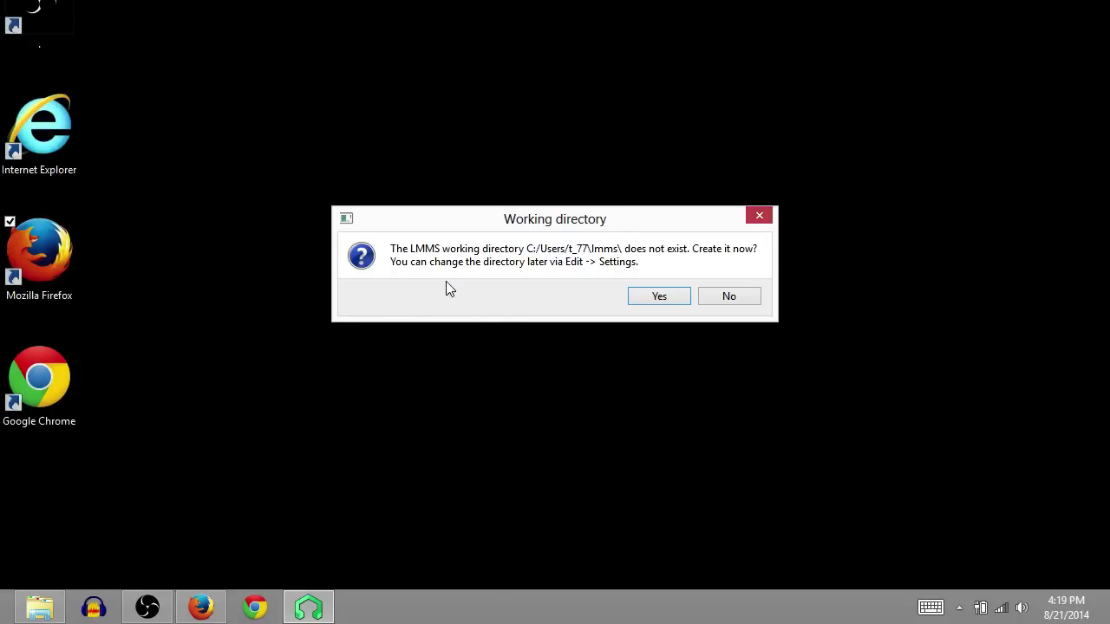
left_click(660, 297)
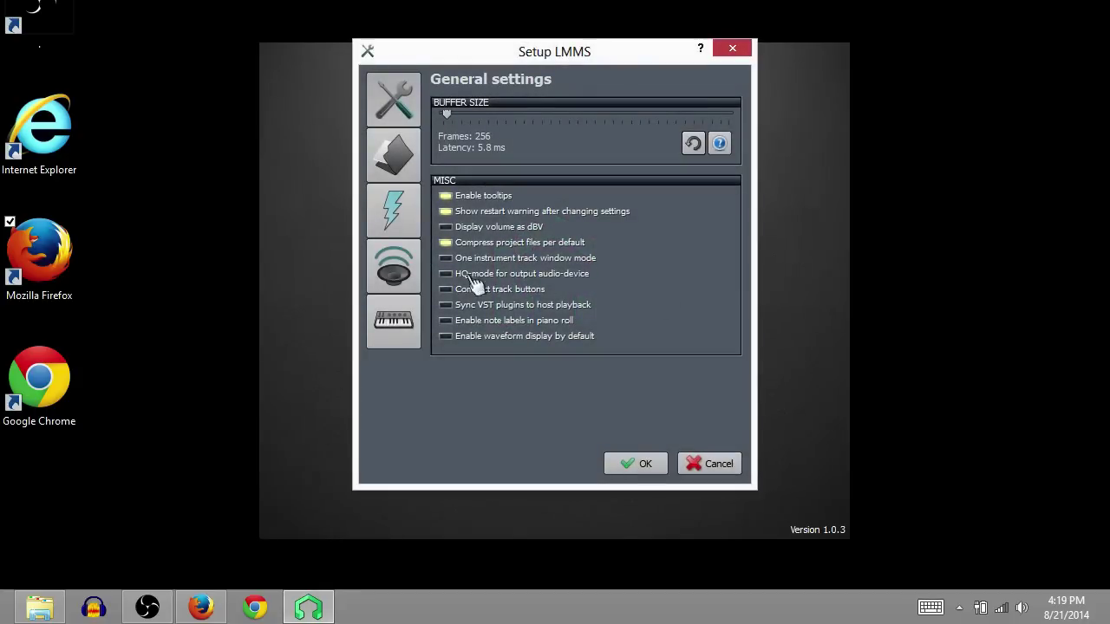
left_click(385, 149)
left_click(395, 209)
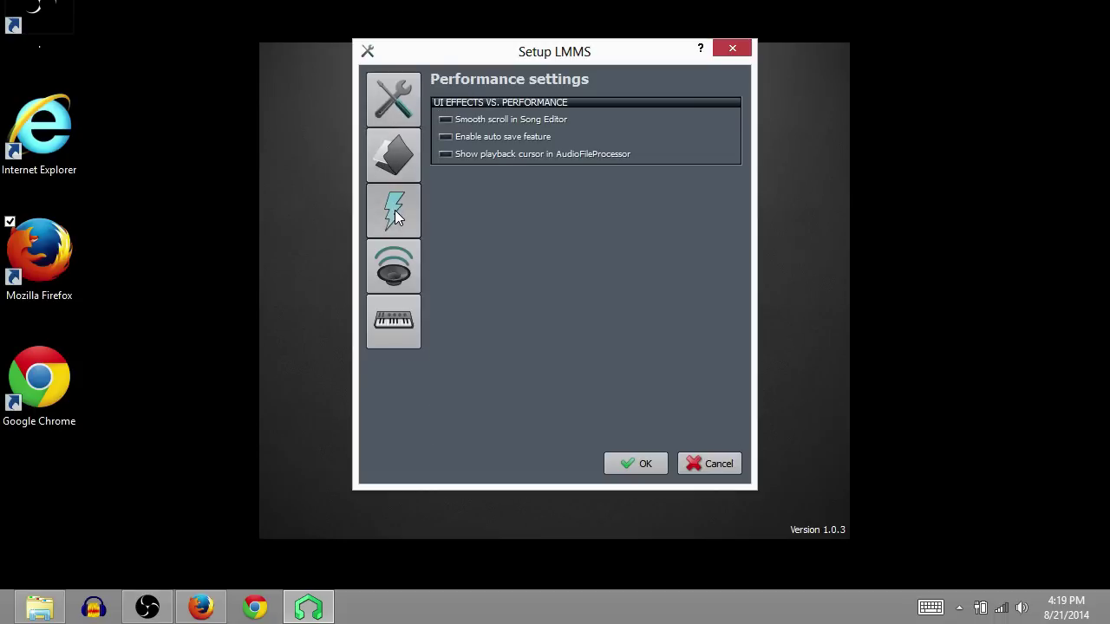
left_click(395, 100)
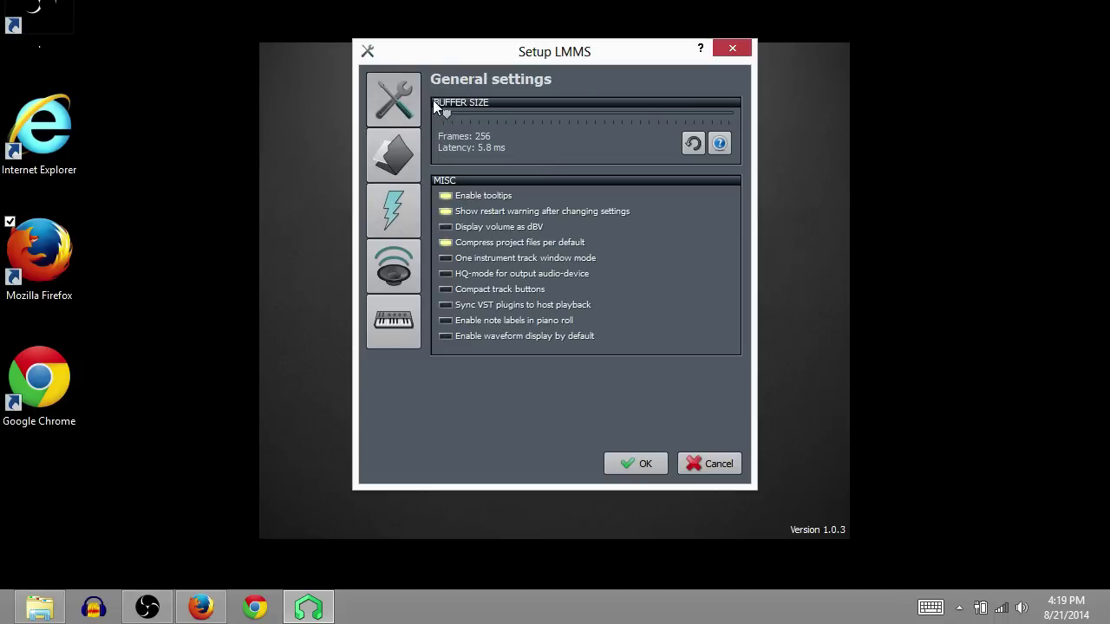
left_click(643, 464)
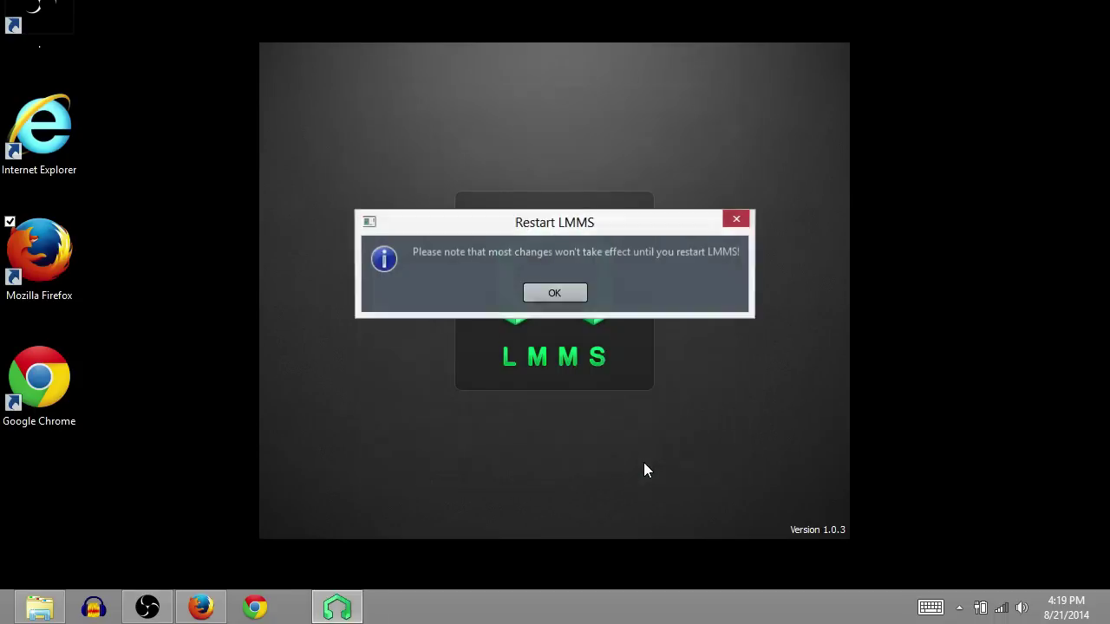
left_click(540, 292)
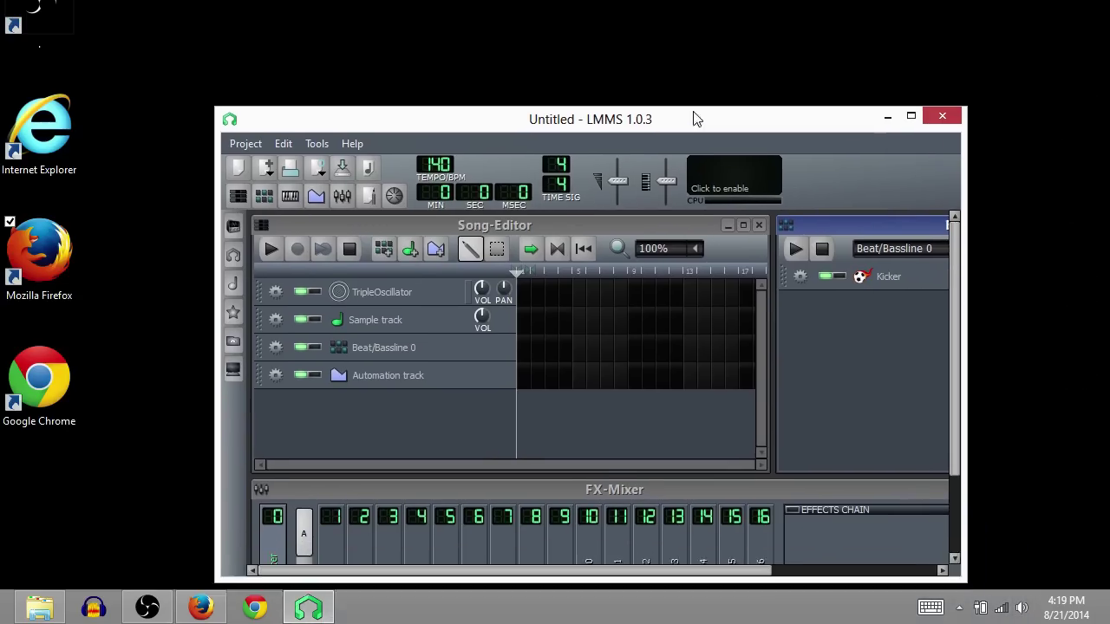
Show My projects in the LMMS sidebar and expand the Demos folder
left_click_drag(746, 172, 655, 79)
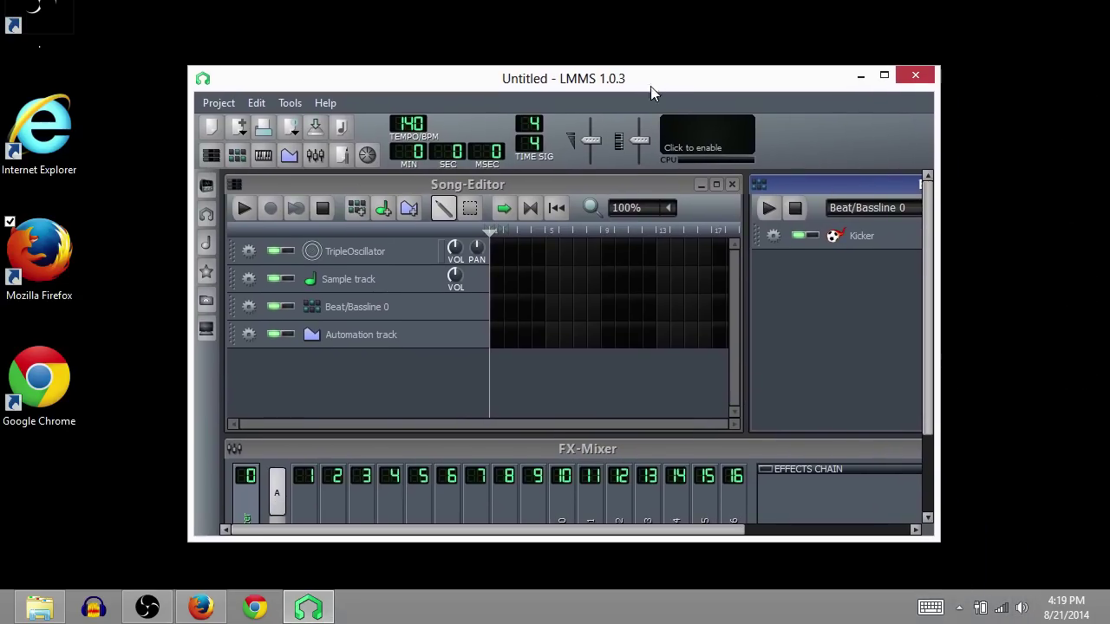
left_click(208, 195)
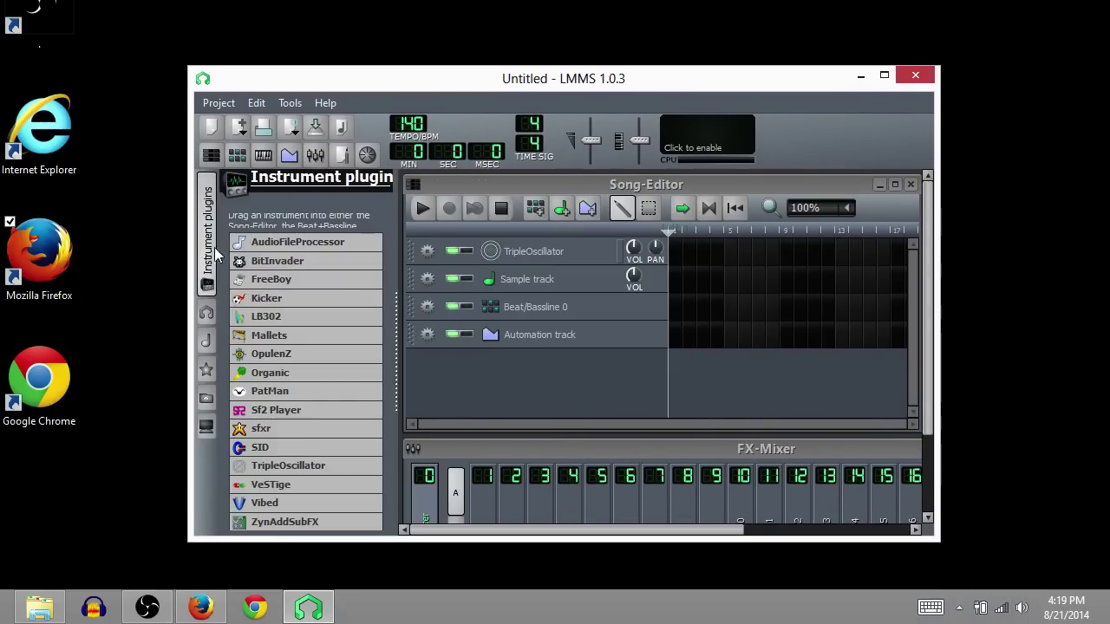
left_click(206, 312)
left_click(269, 233)
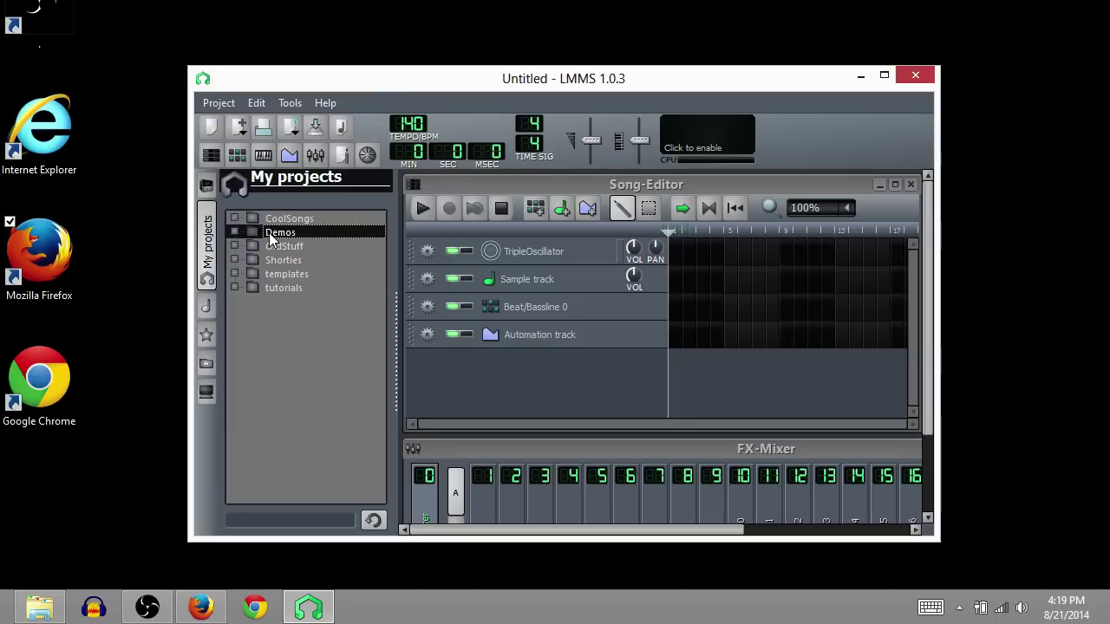
left_click(234, 232)
Open Ashore.mmpz and play it, jumping ahead in the timeline
double_click(295, 275)
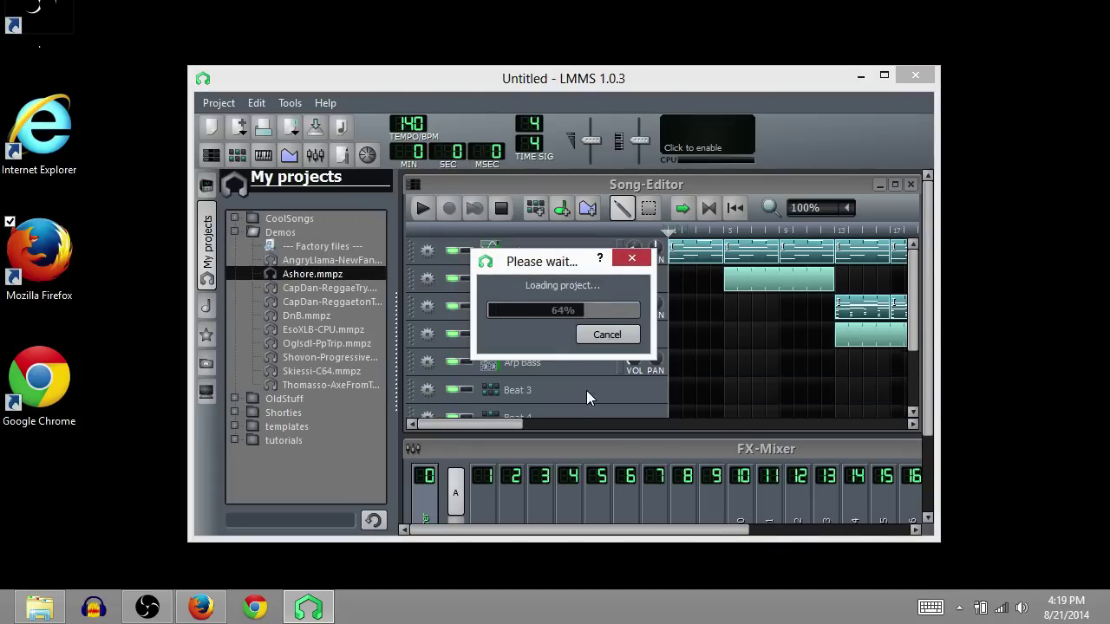
left_click(420, 204)
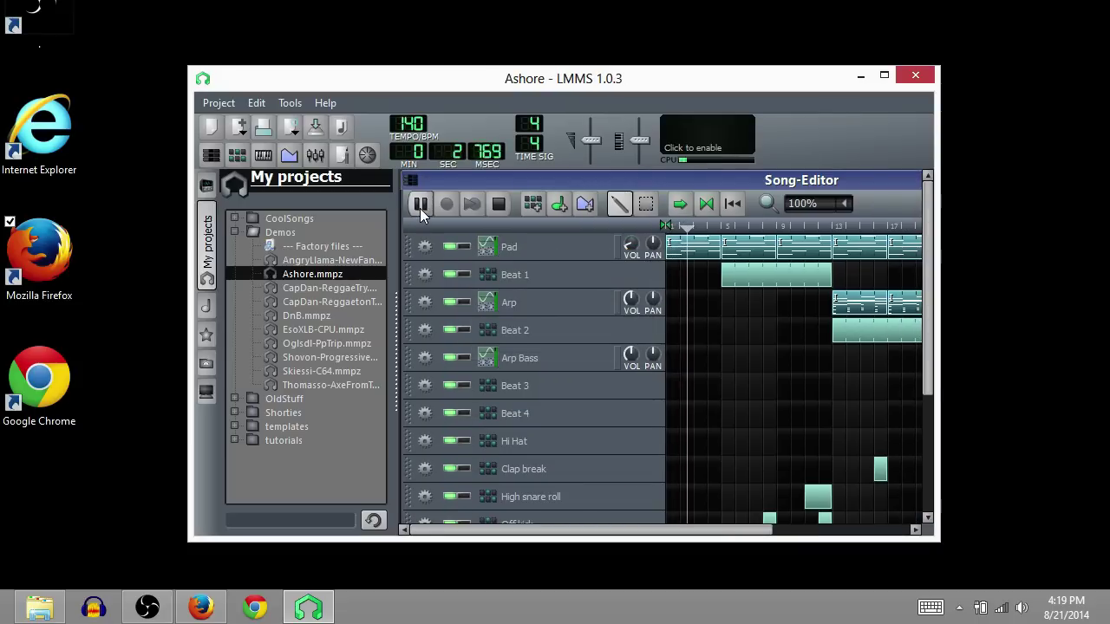
left_click(770, 227)
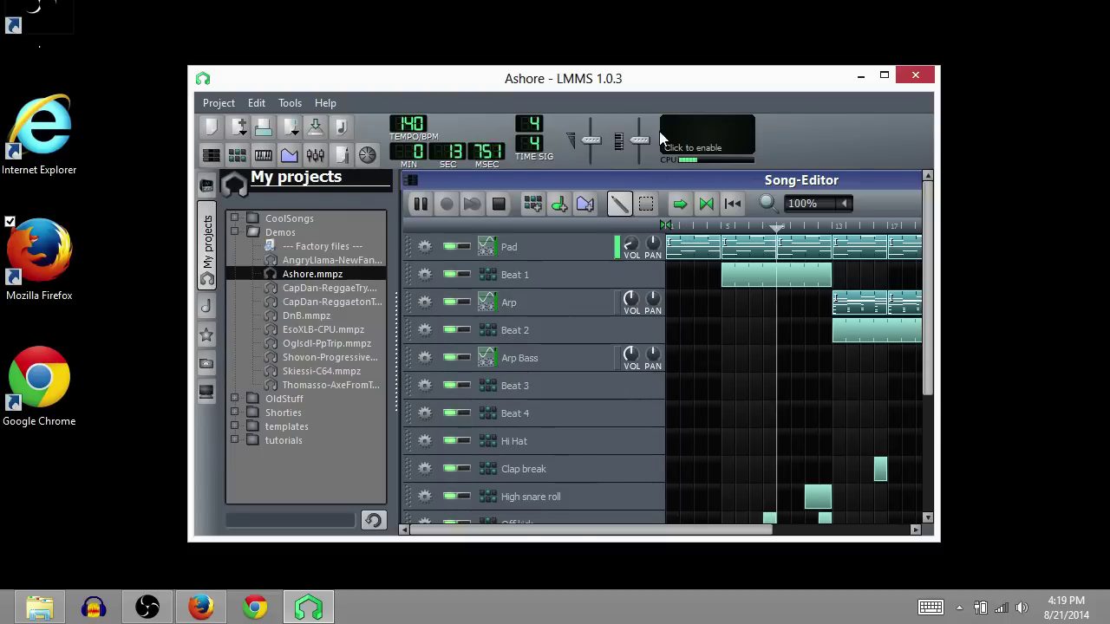